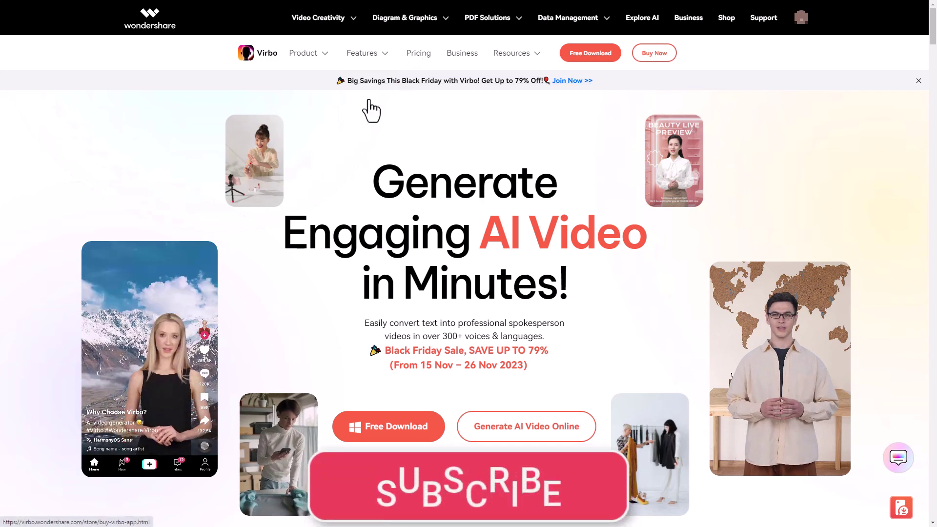
Follow the Join Now sale link to reach the online Virbo home with its avatar gallery
{"action": "left_click", "coordinate": [351, 117]}
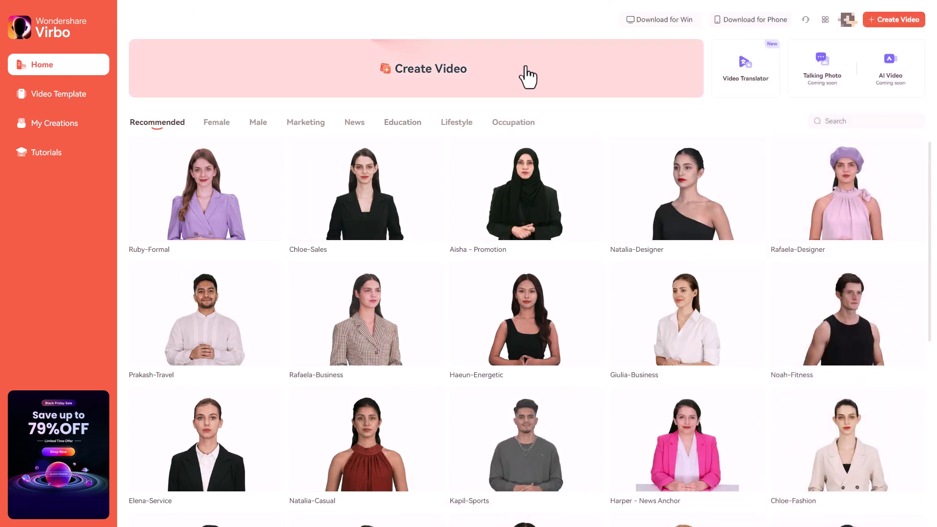
Switch to the Video Template gallery showing Hot templates like New Pet Store Opens
{"action": "mouse_move", "coordinate": [527, 351]}
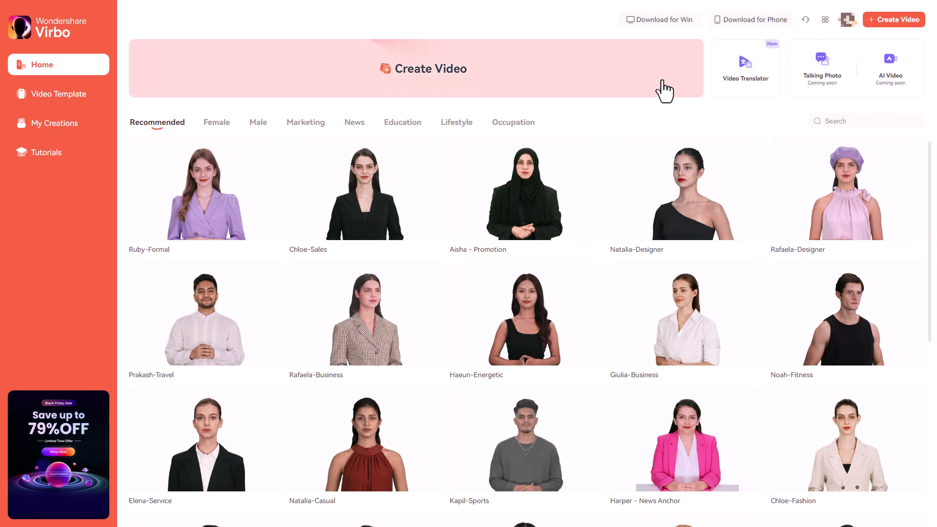
{"action": "left_click", "coordinate": [59, 95]}
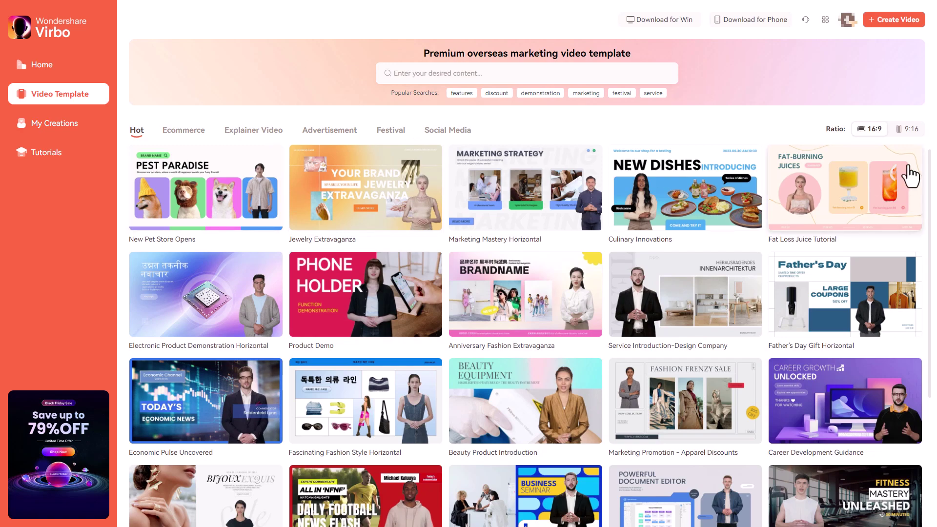
Filter templates to 9:16 and preview Legal Service Consultation, pausing it at 0:02
{"action": "left_click", "coordinate": [906, 131]}
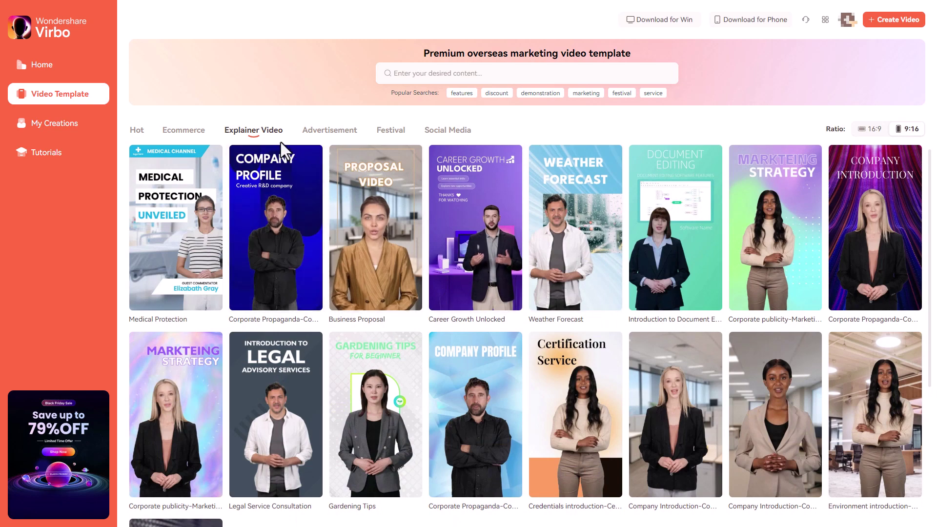
{"action": "left_click", "coordinate": [272, 381]}
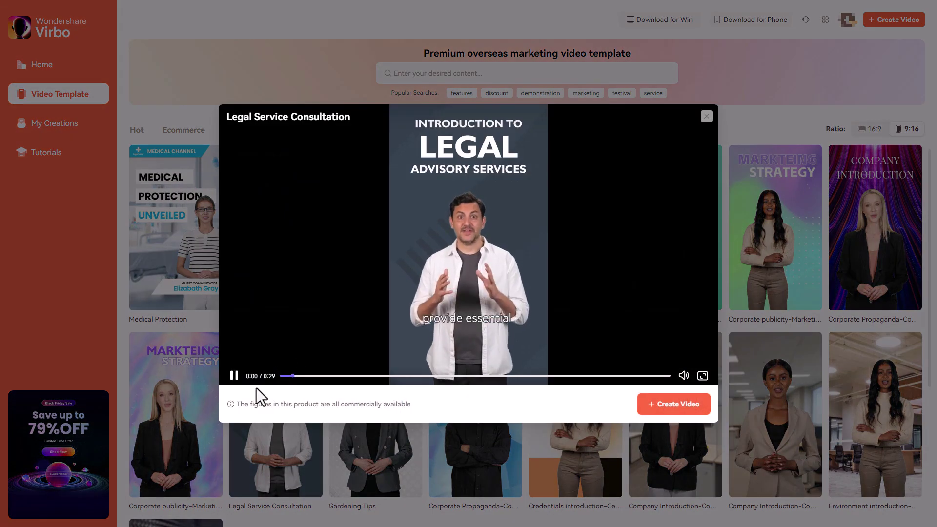
{"action": "left_click", "coordinate": [234, 376]}
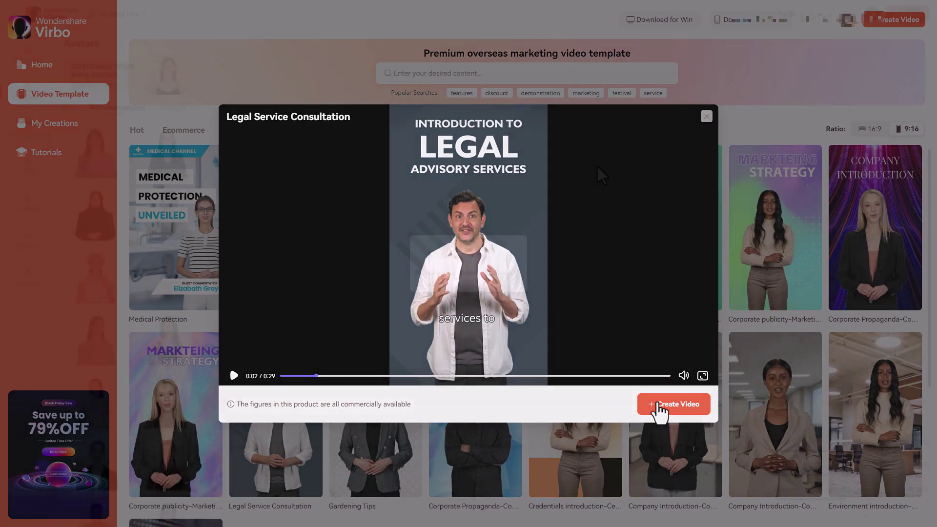
Create a project from the Legal Service Consultation template and select its entire script
{"action": "left_click", "coordinate": [658, 404]}
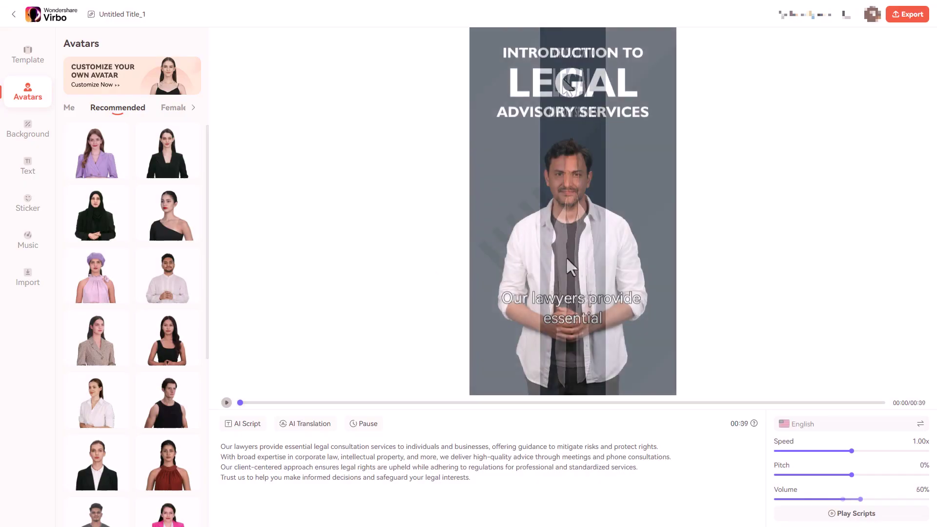
{"action": "left_click", "coordinate": [481, 478]}
{"action": "left_click_drag", "start_coordinate": [480, 478], "coordinate": [224, 449]}
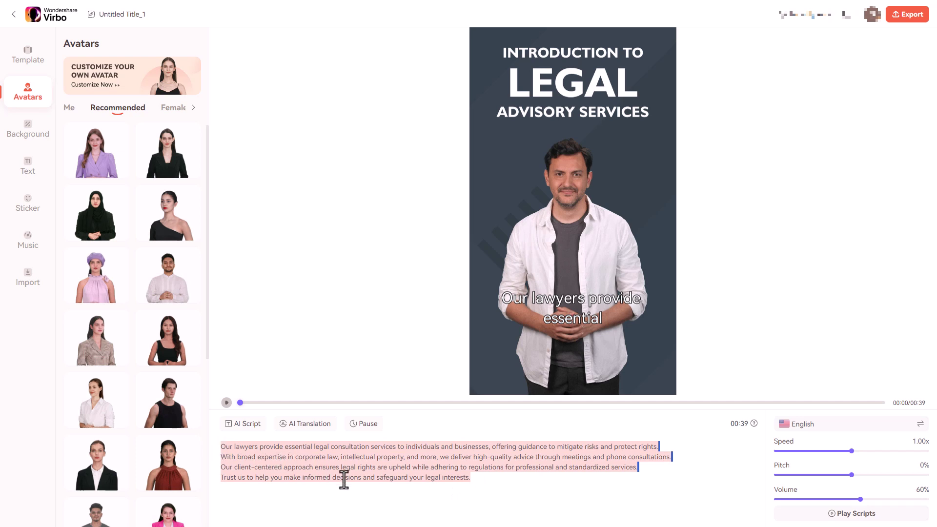
{"action": "left_click", "coordinate": [482, 478]}
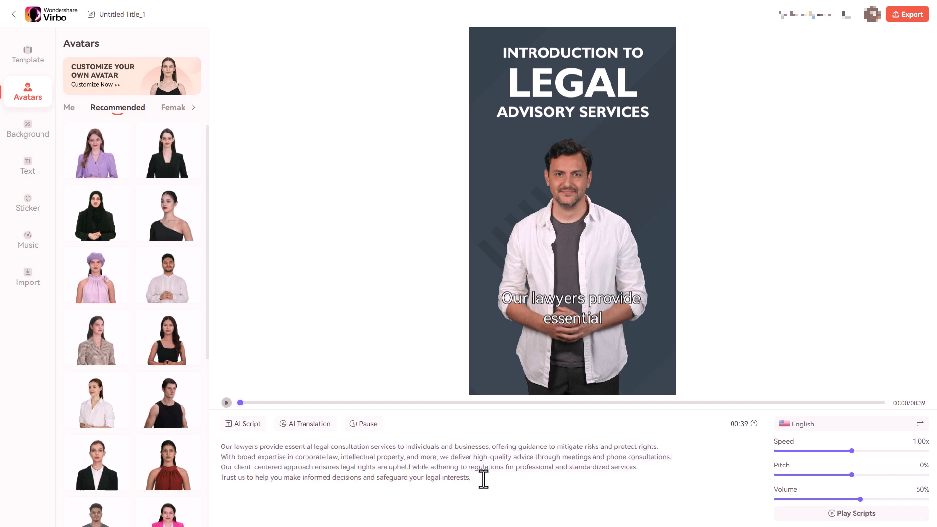
{"action": "left_click_drag", "start_coordinate": [483, 478], "coordinate": [253, 441]}
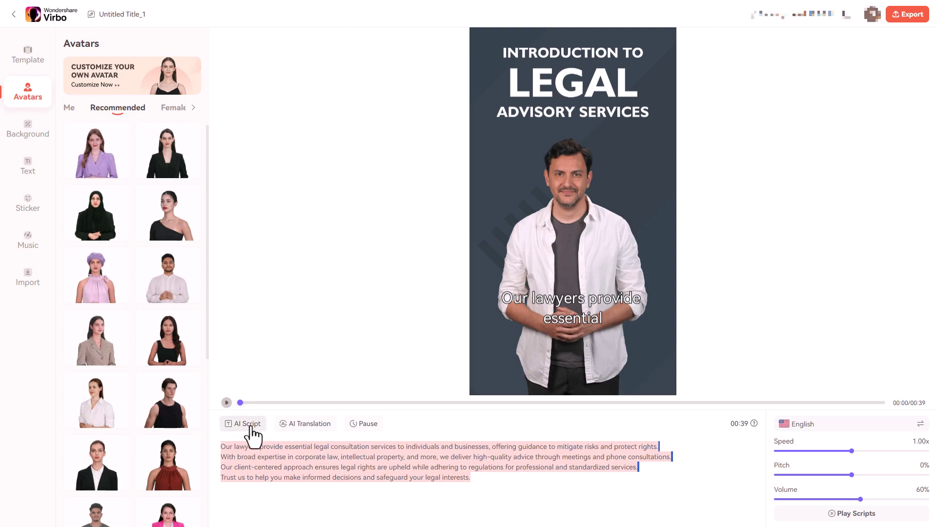
In AI Script, replace the existing text with a short Doodly Learn Tube description
{"action": "left_click", "coordinate": [250, 424]}
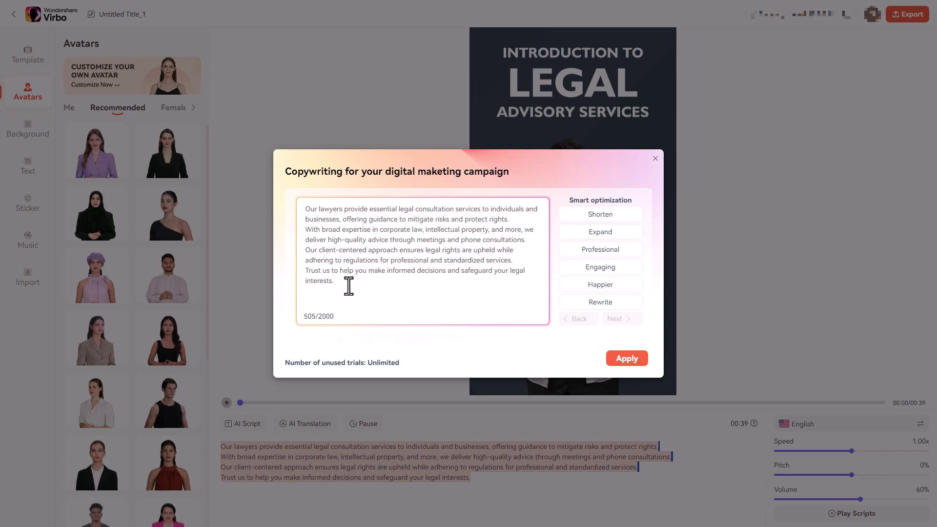
{"action": "left_click_drag", "start_coordinate": [347, 285], "coordinate": [301, 210]}
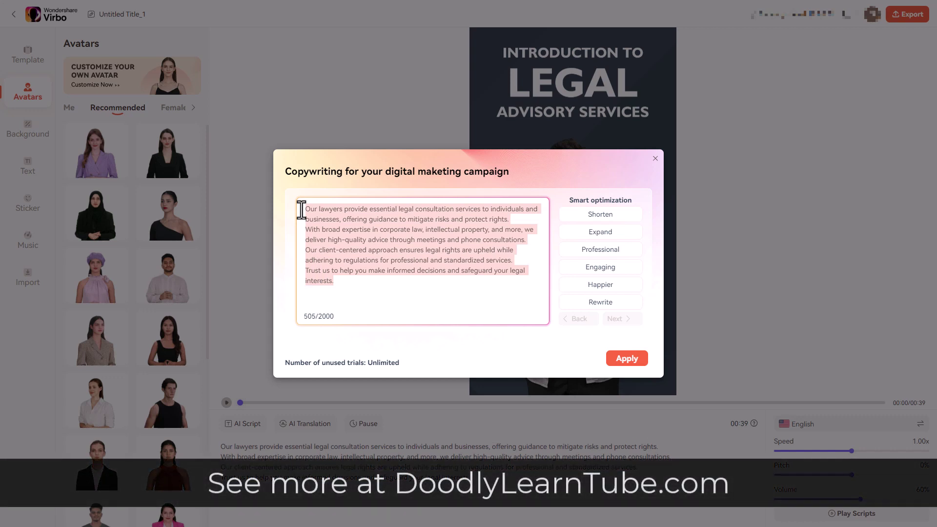
{"action": "type", "text": "doodly learn tube is an online course for beginning to make explainer whiteboard videos with doodly"}
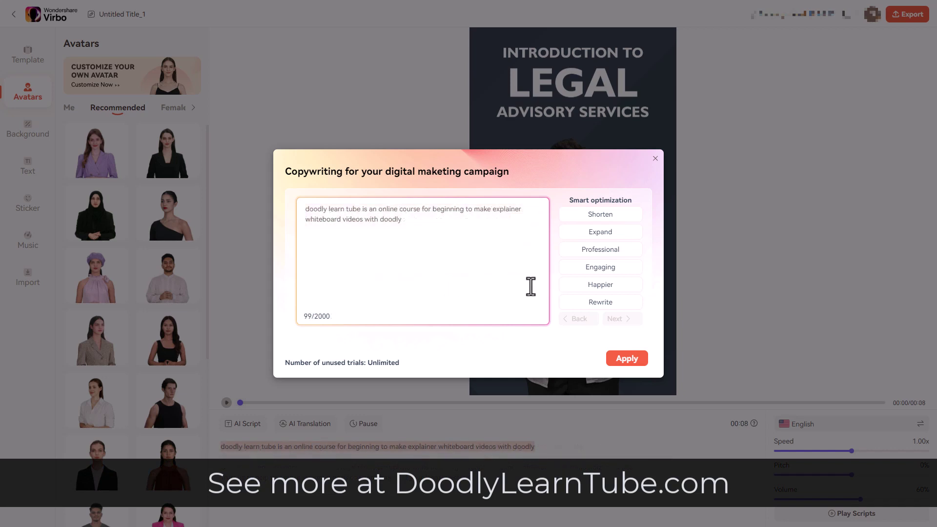
Have AI expand, then shorten the script, and apply it so the video runs 00:50
{"action": "left_click", "coordinate": [608, 235]}
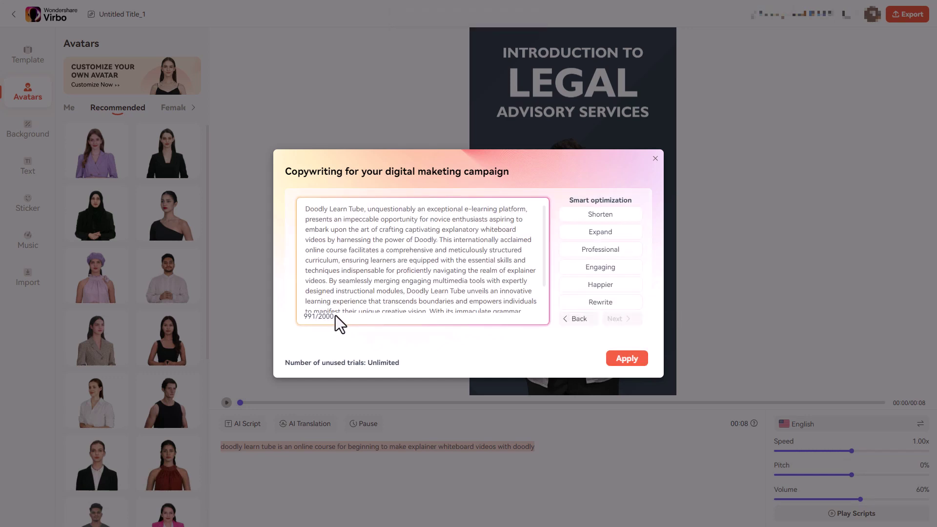
{"action": "scroll", "coordinate": [355, 237], "scroll_direction": "down", "scroll_amount": 2}
{"action": "scroll", "coordinate": [356, 237], "scroll_direction": "up", "scroll_amount": 3}
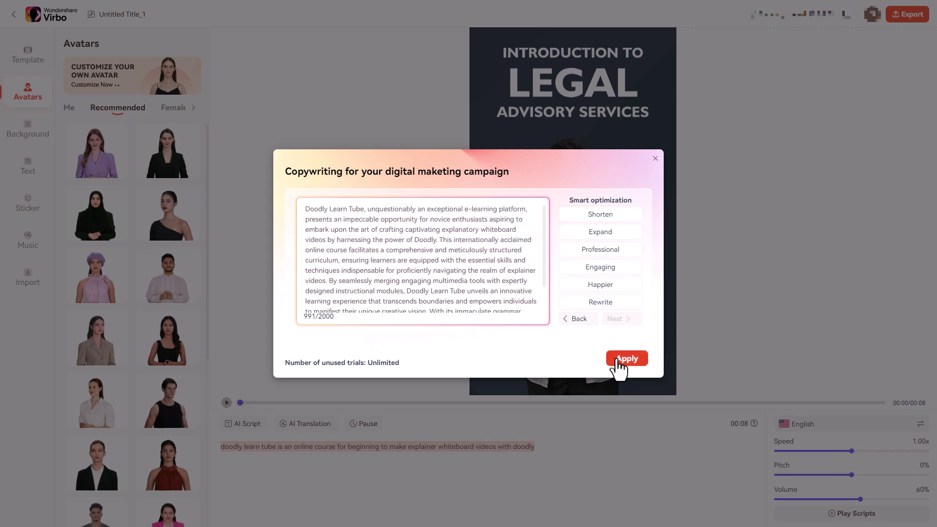
{"action": "scroll", "coordinate": [437, 290], "scroll_direction": "down", "scroll_amount": 2}
{"action": "scroll", "coordinate": [434, 288], "scroll_direction": "up", "scroll_amount": 2}
{"action": "left_click", "coordinate": [601, 215]}
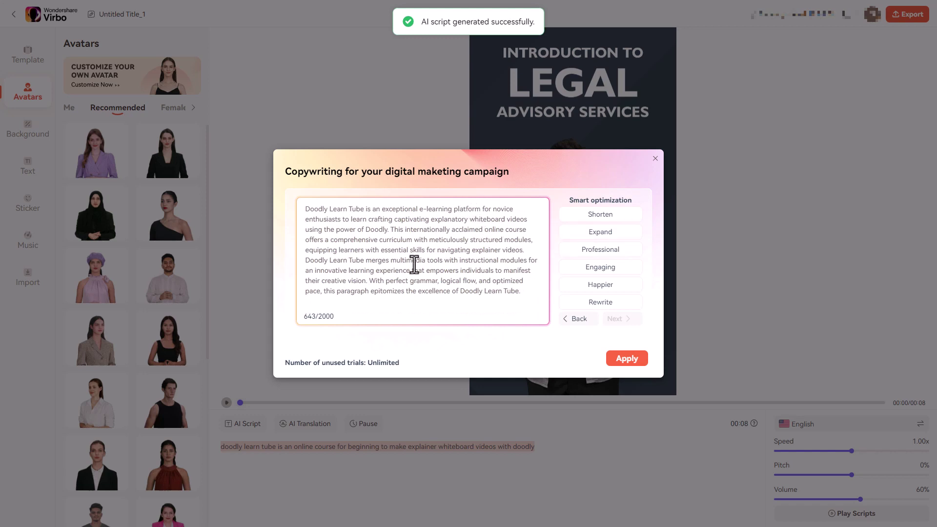
{"action": "left_click", "coordinate": [619, 360]}
{"action": "left_click", "coordinate": [564, 54]}
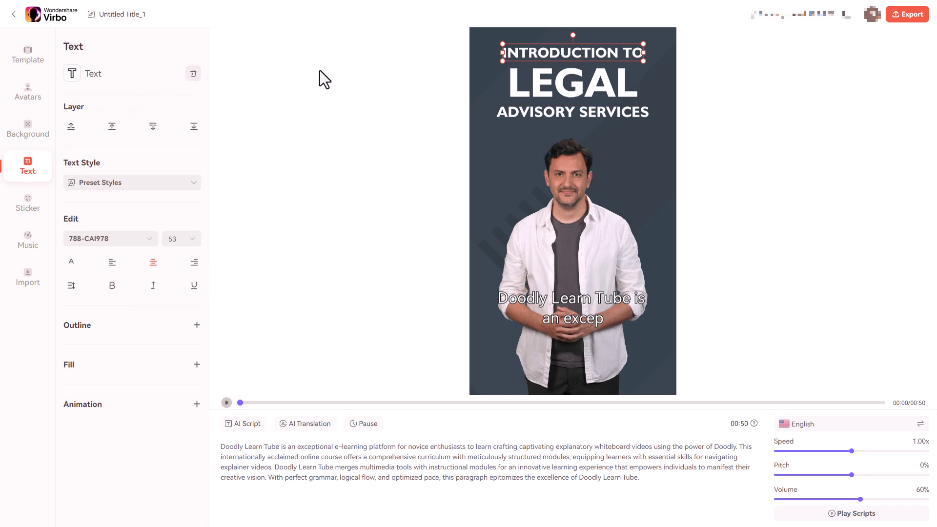
Delete the INTRODUCTION TO heading and change the LEGAL heading to 'Doodly Course' on two lines
{"action": "left_click", "coordinate": [193, 74]}
{"action": "left_click", "coordinate": [576, 83]}
{"action": "double_click", "coordinate": [576, 83]}
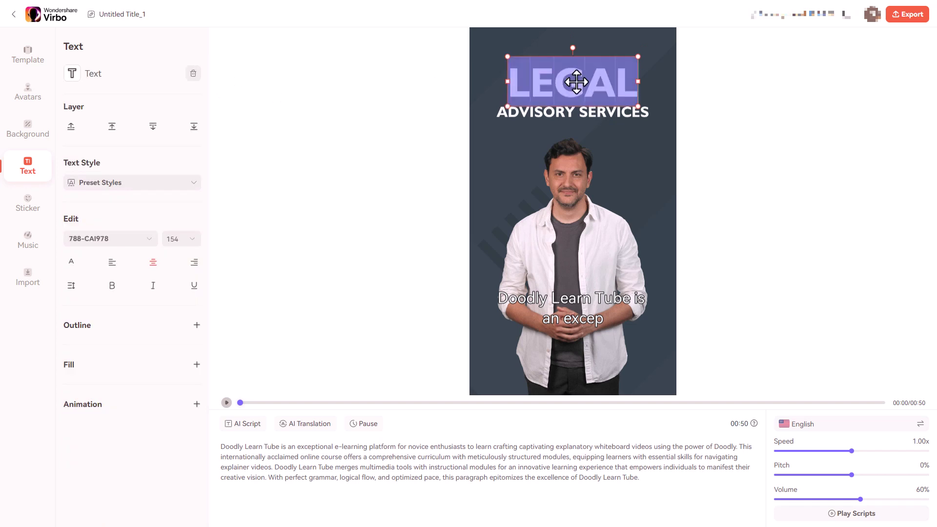
{"action": "type", "text": "Dood"}
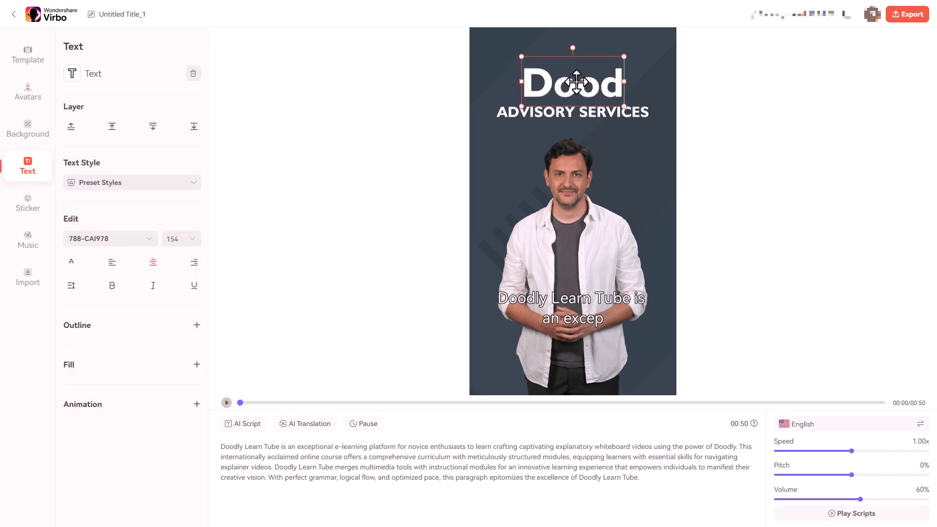
{"action": "type", "text": "ly"}
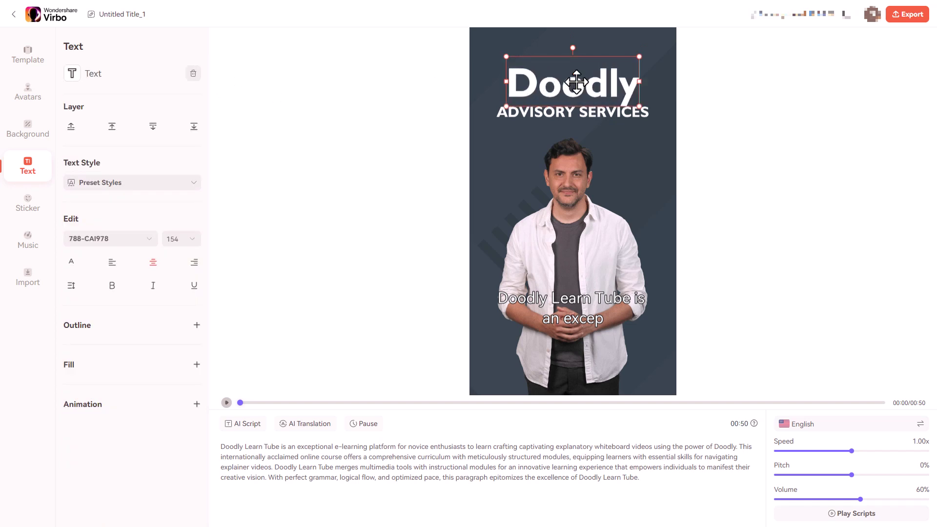
{"action": "key", "text": "Return"}
{"action": "type", "text": "Course"}
{"action": "left_click", "coordinate": [462, 90]}
Reposition the title, move the ADVISORY SERVICES caption below it, and centre the presenter
{"action": "left_click_drag", "start_coordinate": [531, 87], "coordinate": [540, 66]}
{"action": "left_click_drag", "start_coordinate": [503, 116], "coordinate": [502, 152]}
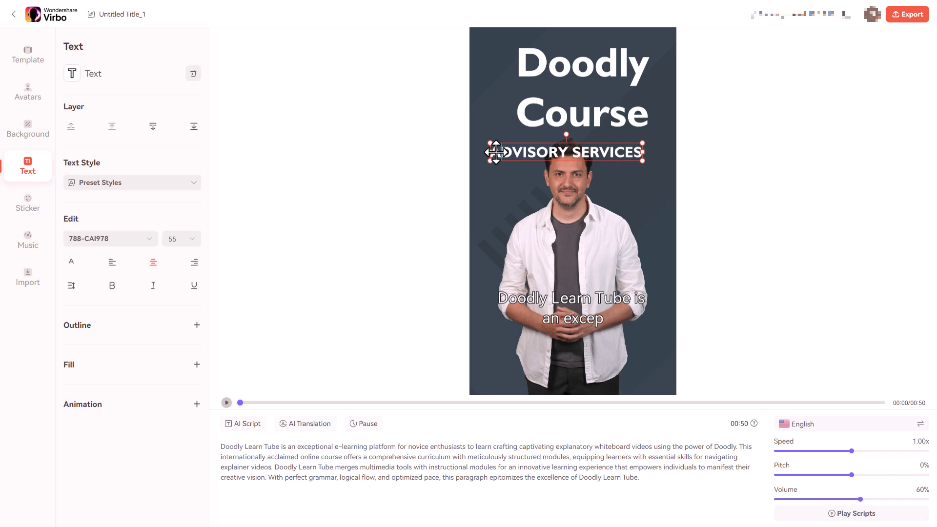
{"action": "double_click", "coordinate": [496, 152]}
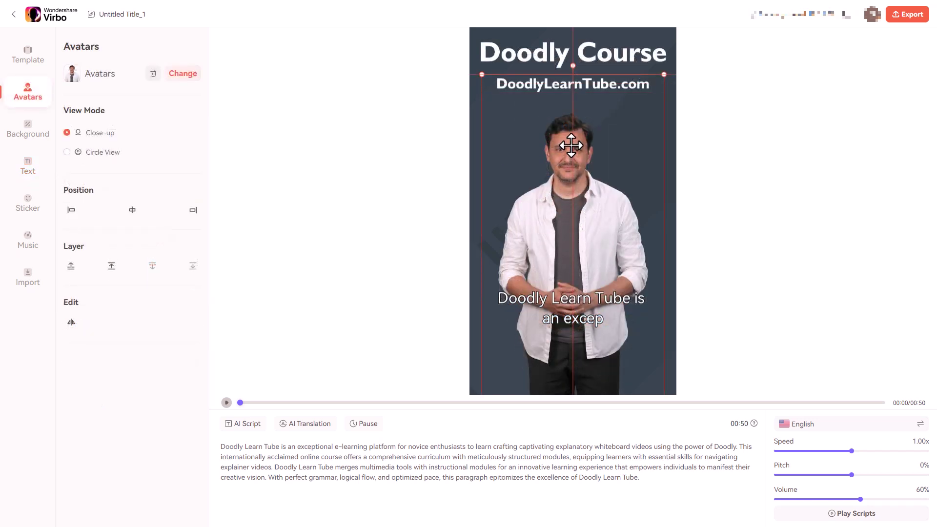
{"action": "left_click_drag", "start_coordinate": [572, 149], "coordinate": [572, 148]}
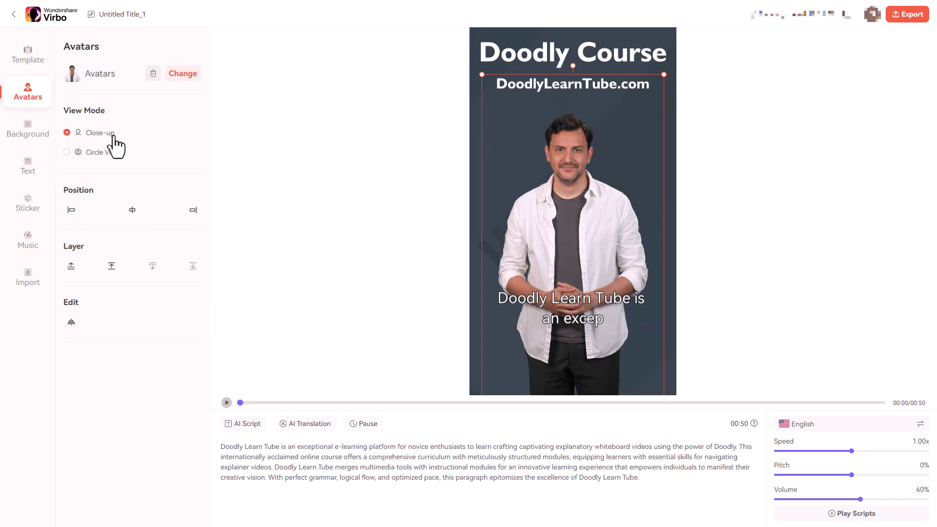
{"action": "left_click", "coordinate": [67, 153]}
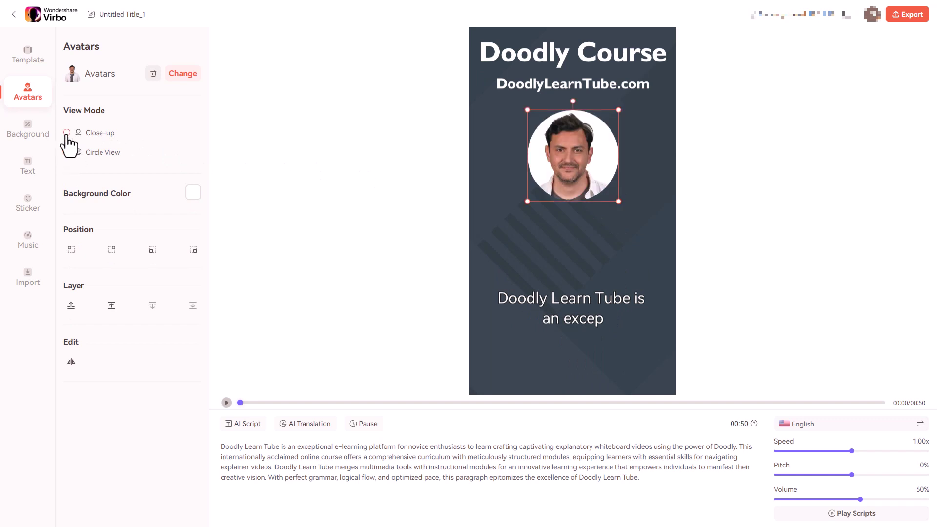
{"action": "left_click", "coordinate": [67, 134]}
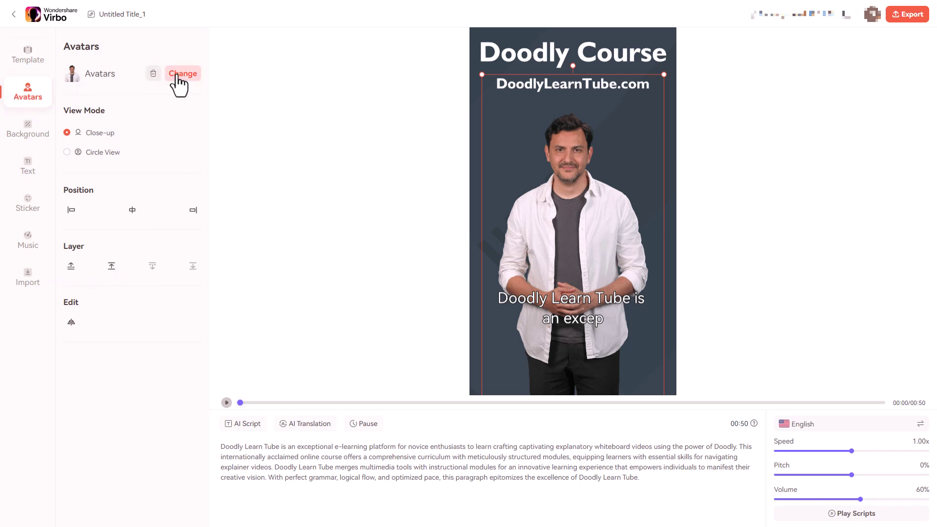
Rename the project from Untitled Title_1 to 'dlt'
{"action": "left_click", "coordinate": [90, 16]}
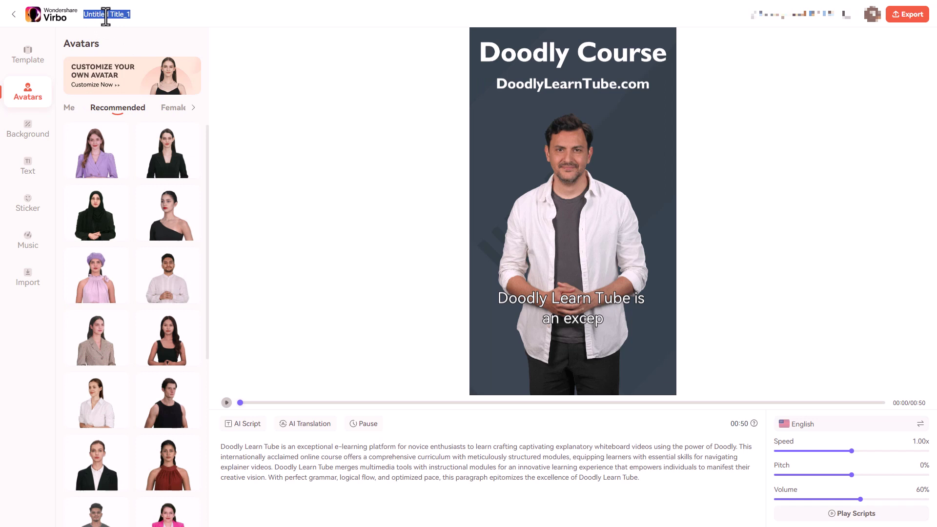
{"action": "type", "text": "doodly lea"}
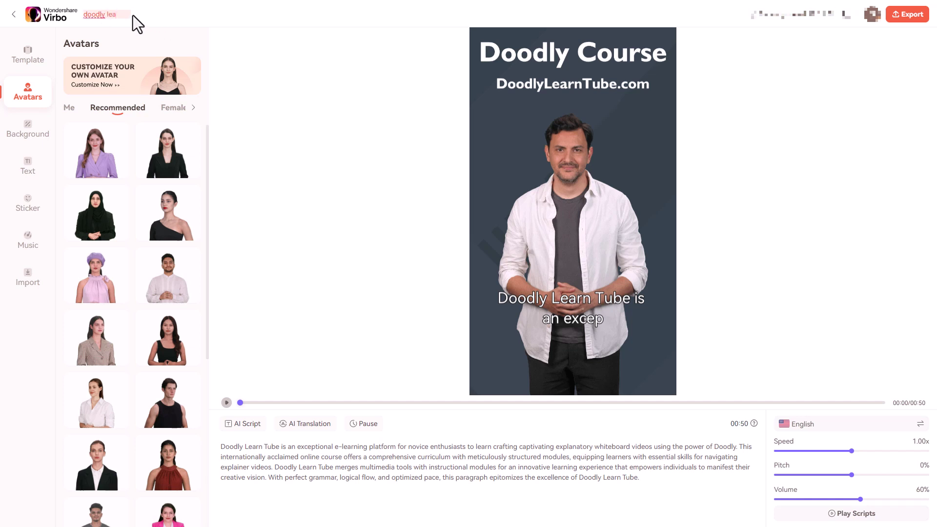
{"action": "left_click_drag", "start_coordinate": [119, 14], "coordinate": [81, 16]}
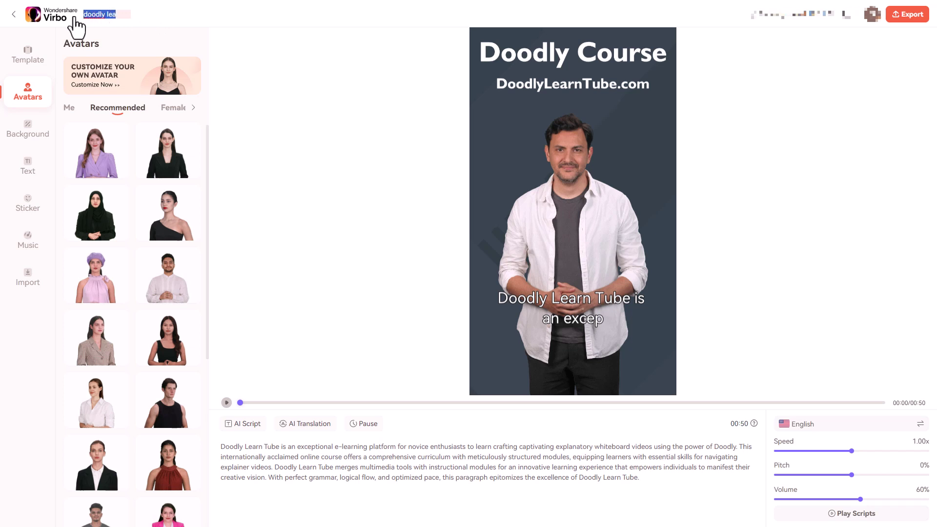
{"action": "type", "text": "dlt"}
{"action": "left_click", "coordinate": [192, 16]}
Show the Business category of office and skyscraper backgrounds
{"action": "left_click", "coordinate": [28, 132]}
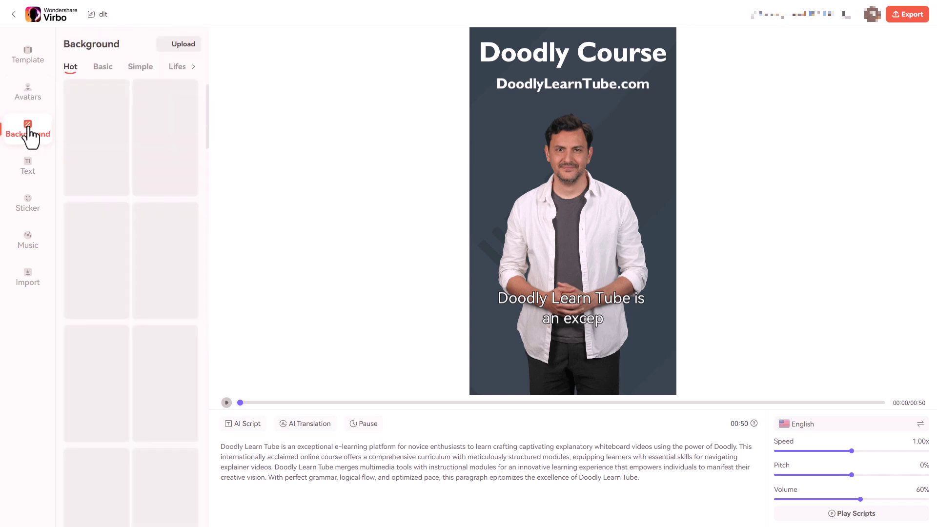
{"action": "mouse_move", "coordinate": [109, 277]}
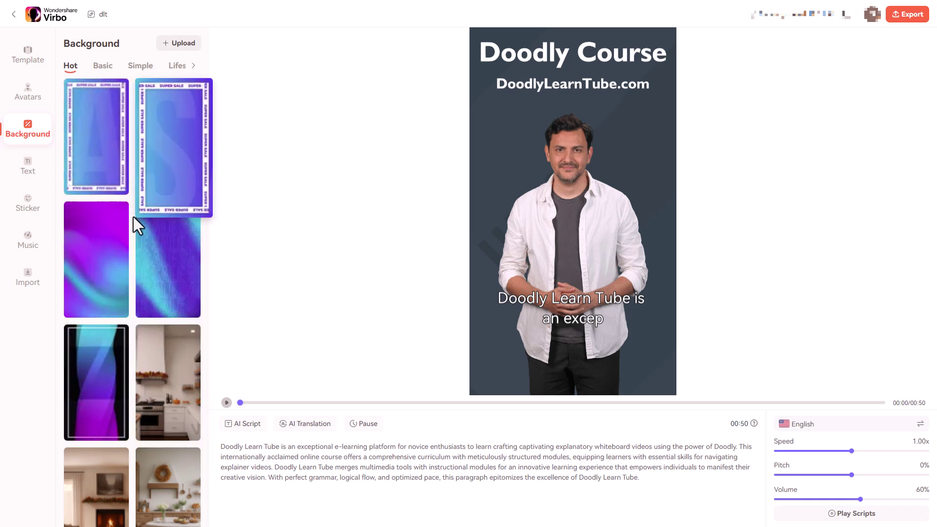
{"action": "left_click", "coordinate": [193, 65]}
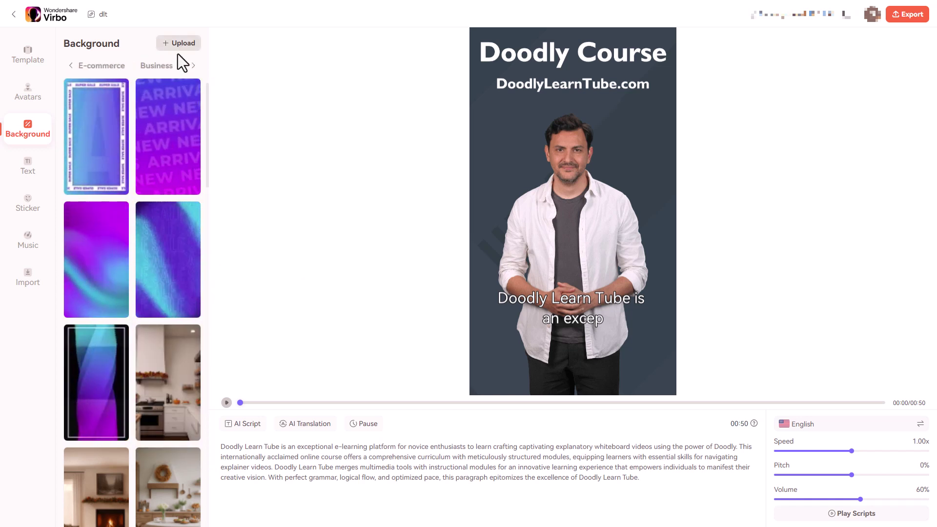
{"action": "left_click", "coordinate": [166, 71]}
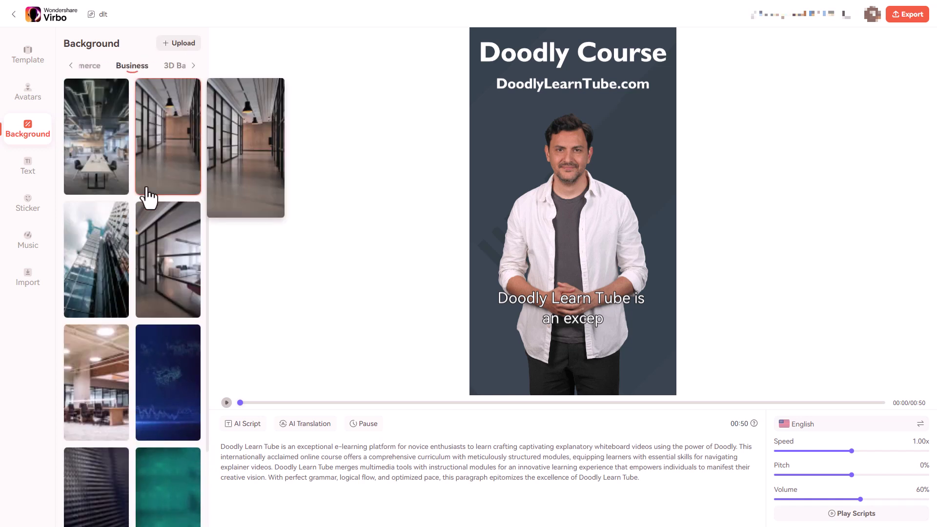
Glance at 3D Background Horizontal backdrops, then open the Border stickers category
{"action": "mouse_move", "coordinate": [141, 222]}
{"action": "left_click", "coordinate": [175, 65]}
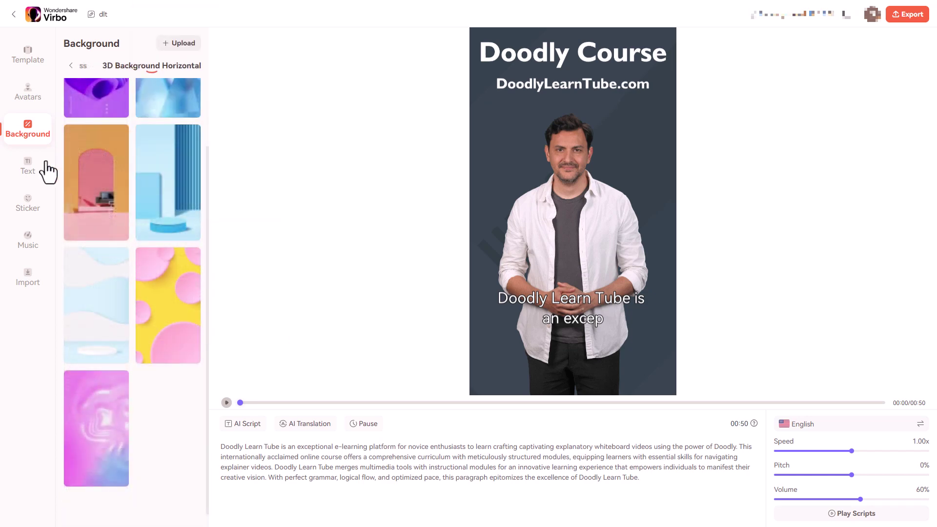
{"action": "left_click", "coordinate": [37, 172]}
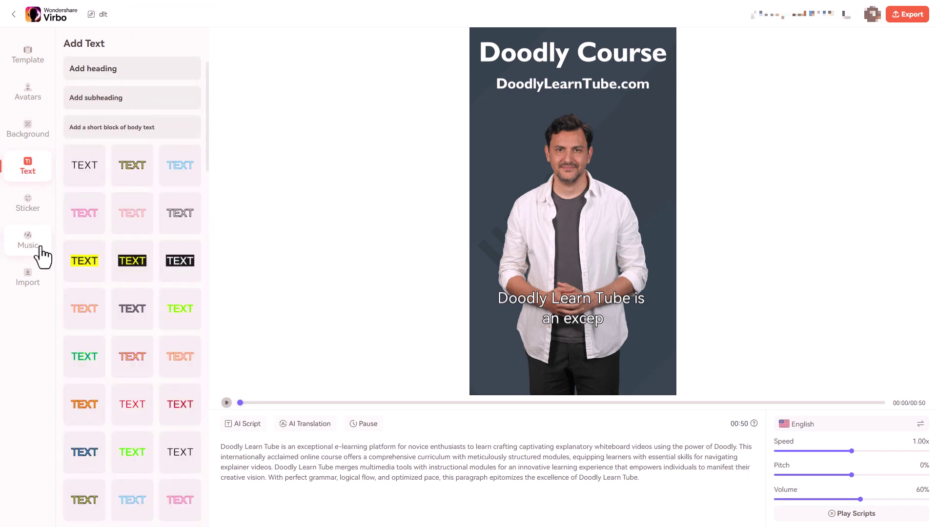
{"action": "left_click", "coordinate": [25, 207]}
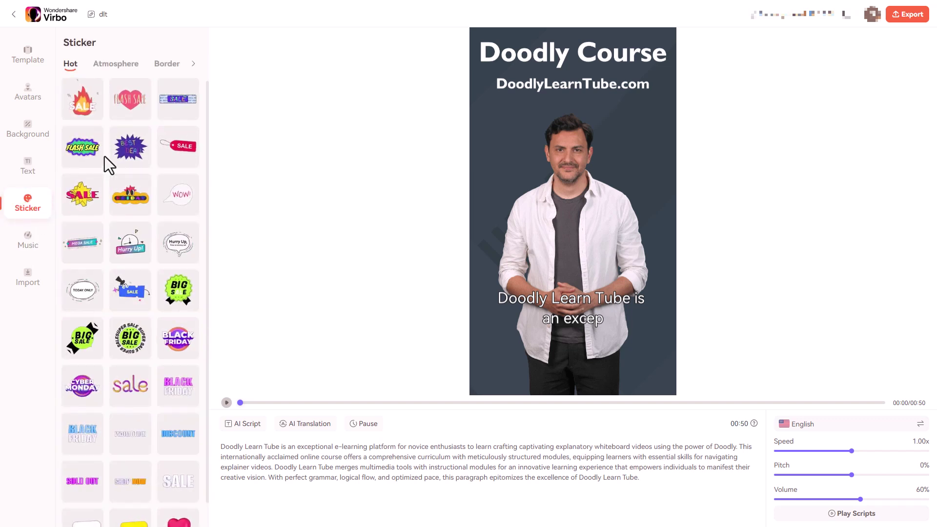
{"action": "scroll", "coordinate": [125, 235], "scroll_direction": "down", "scroll_amount": 8}
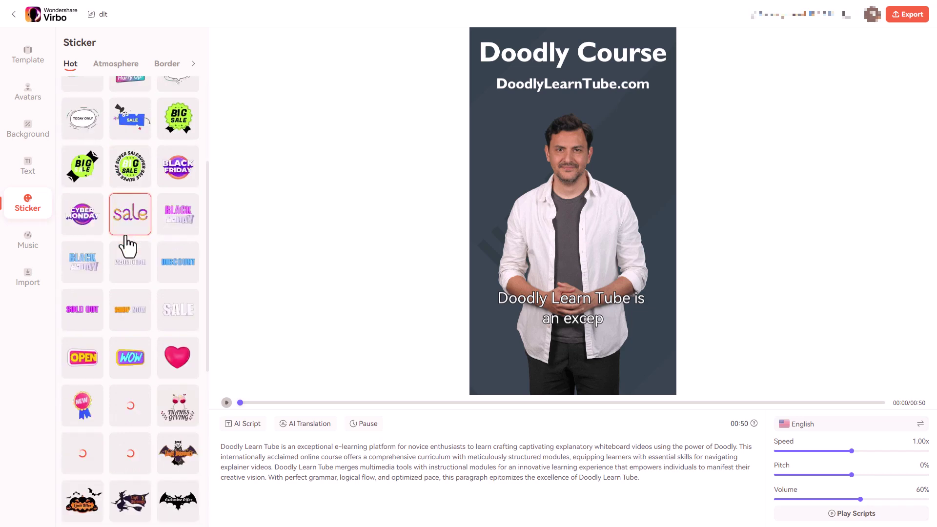
{"action": "scroll", "coordinate": [125, 235], "scroll_direction": "up", "scroll_amount": 8}
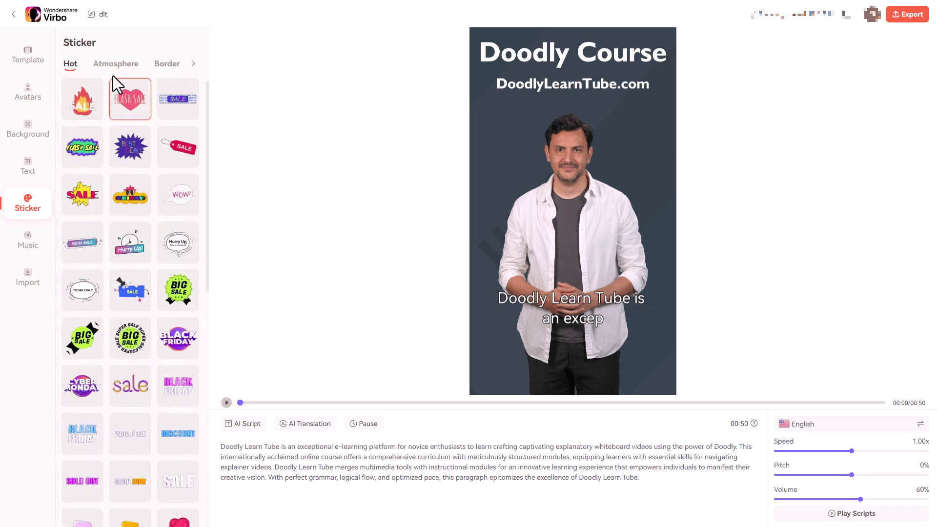
{"action": "left_click", "coordinate": [114, 65]}
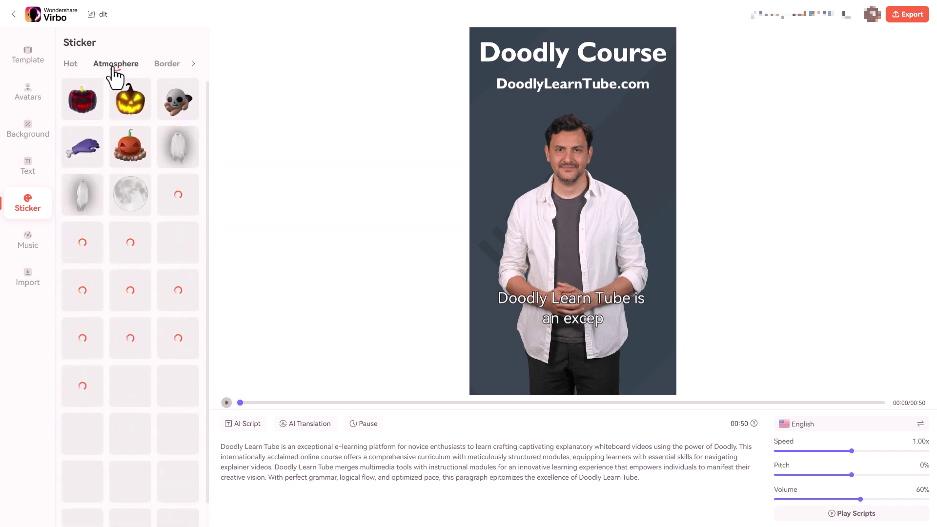
{"action": "left_click", "coordinate": [163, 74]}
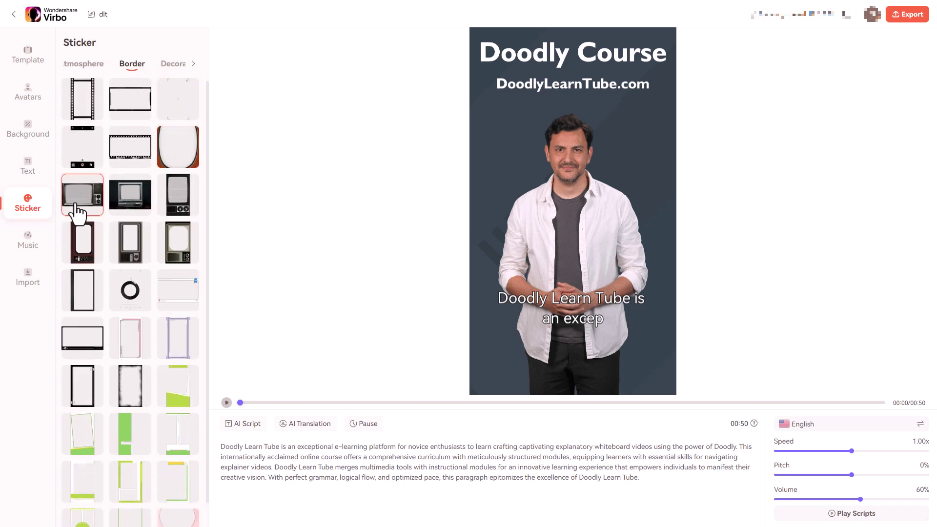
{"action": "left_click", "coordinate": [174, 195]}
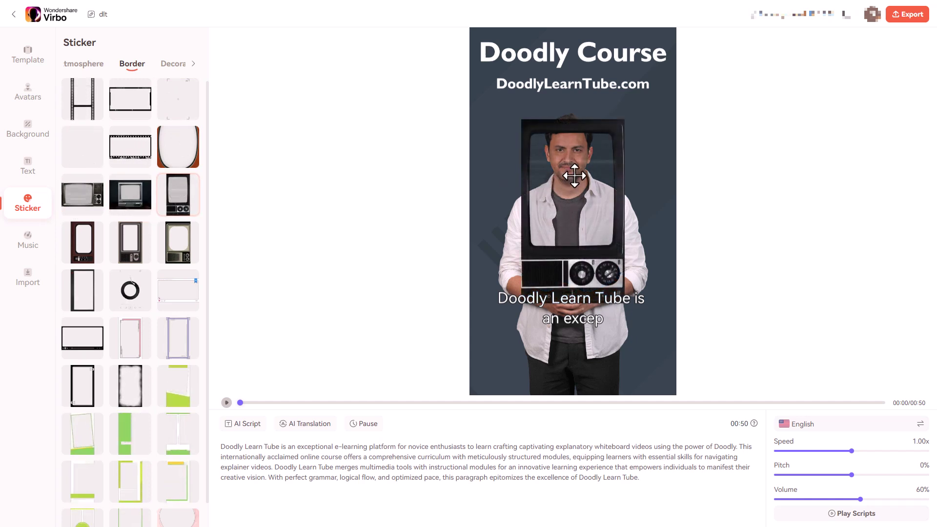
{"action": "left_click", "coordinate": [620, 126]}
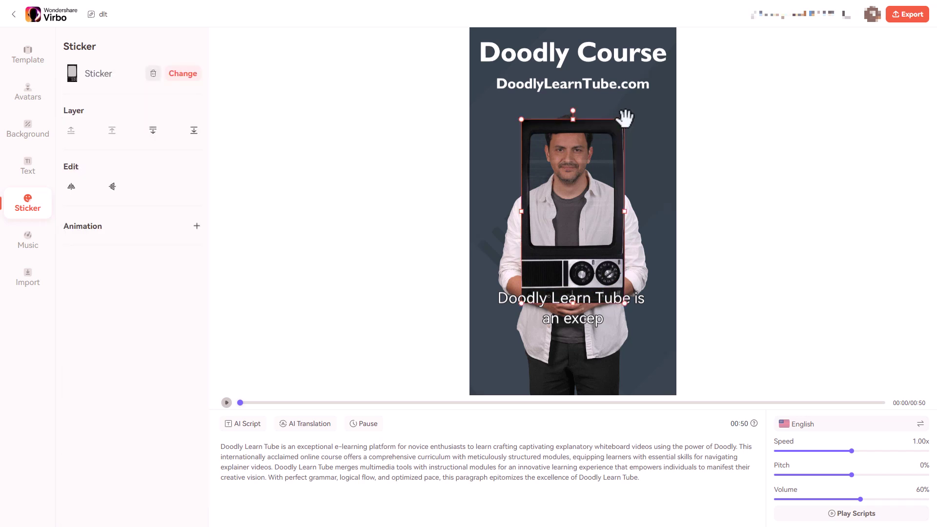
{"action": "left_click_drag", "start_coordinate": [624, 118], "coordinate": [661, 88]}
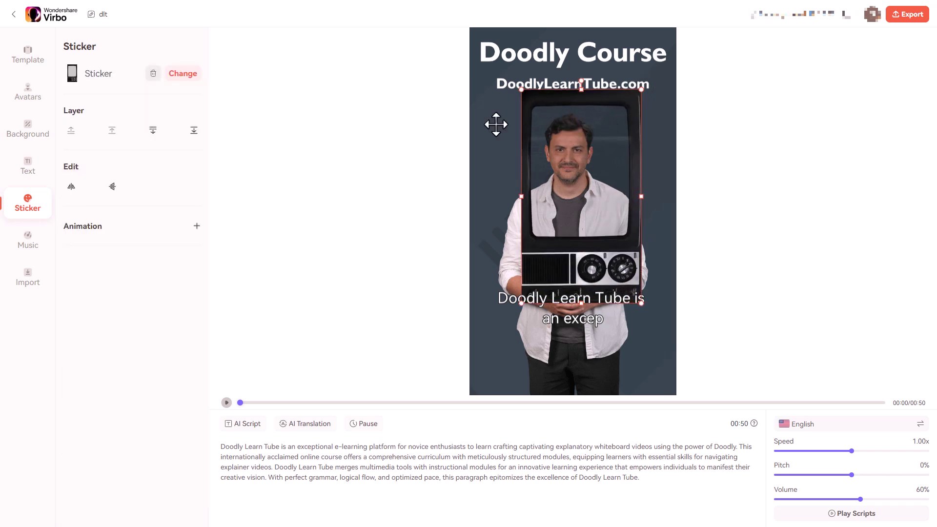
{"action": "left_click", "coordinate": [153, 73]}
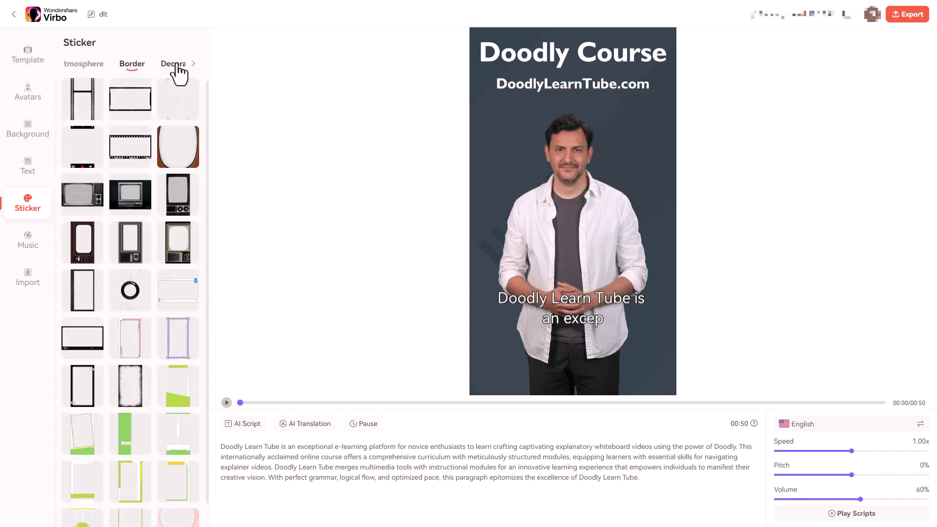
Browse Decoration stickers and Music, ending on the Import panel for videos and images
{"action": "left_click", "coordinate": [174, 64]}
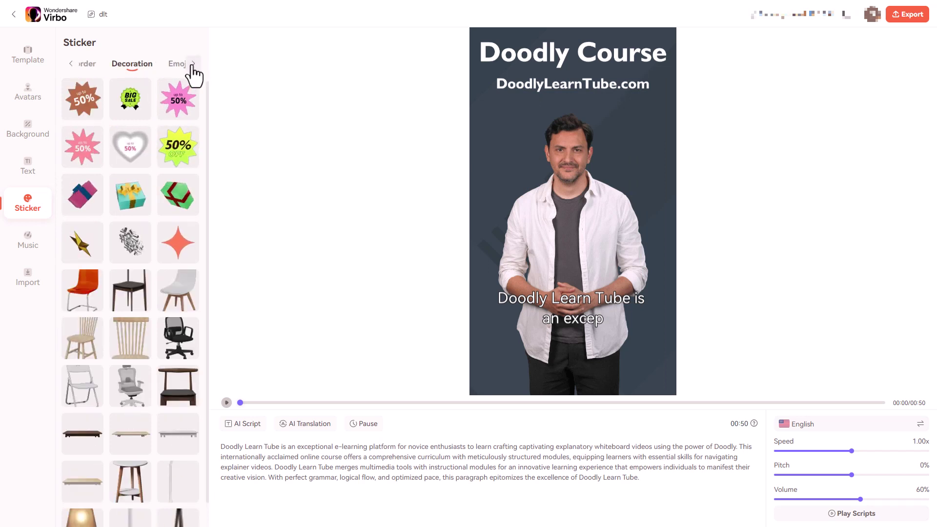
{"action": "left_click", "coordinate": [194, 64]}
{"action": "left_click", "coordinate": [30, 238]}
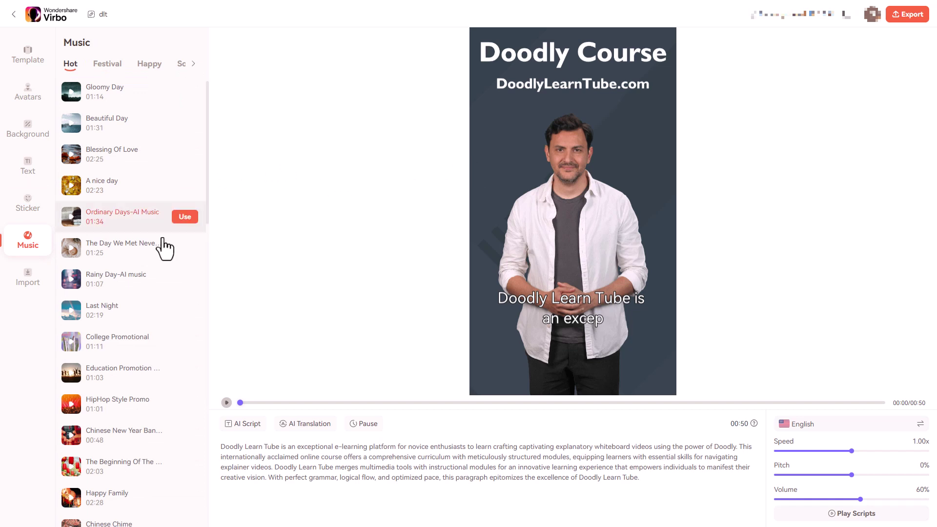
{"action": "left_click", "coordinate": [27, 282]}
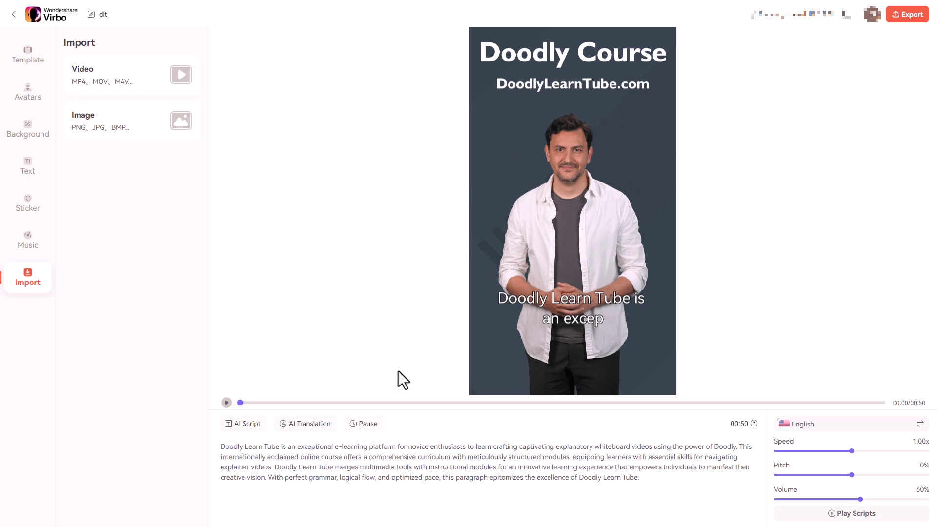
Insert a 0.5s pause after 'Doodly.' and play the script to check the voiceover
{"action": "left_click", "coordinate": [737, 447]}
{"action": "left_click", "coordinate": [367, 426]}
{"action": "left_click", "coordinate": [248, 458]}
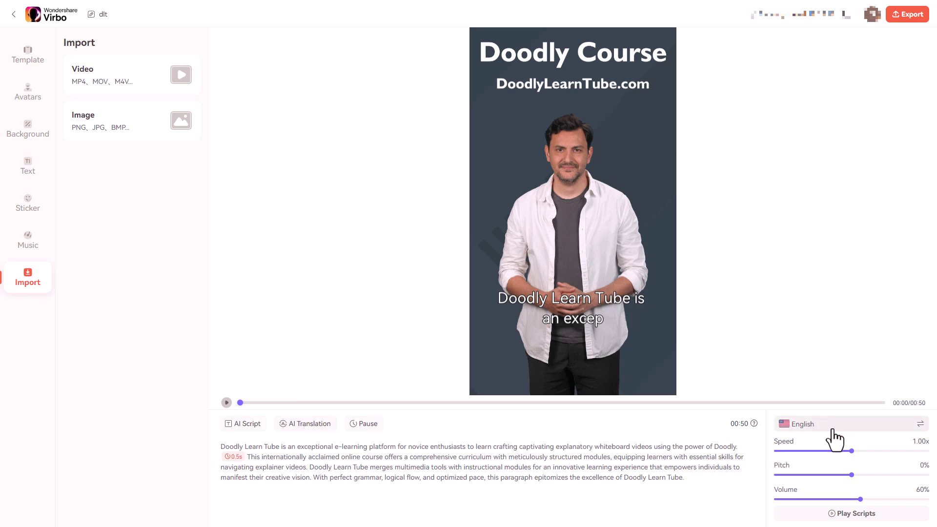
{"action": "left_click", "coordinate": [835, 517]}
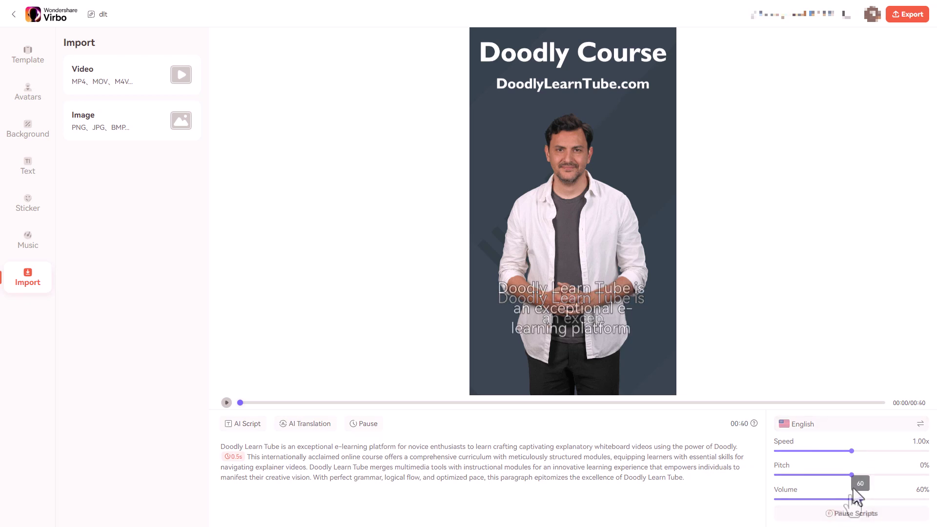
{"action": "left_click", "coordinate": [830, 516]}
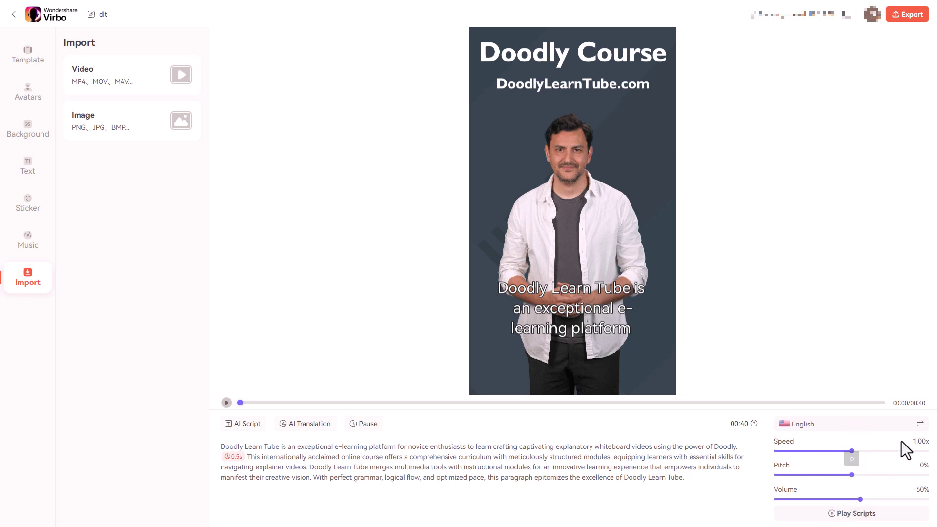
Filter the voiceover list to English male voices
{"action": "left_click", "coordinate": [920, 424]}
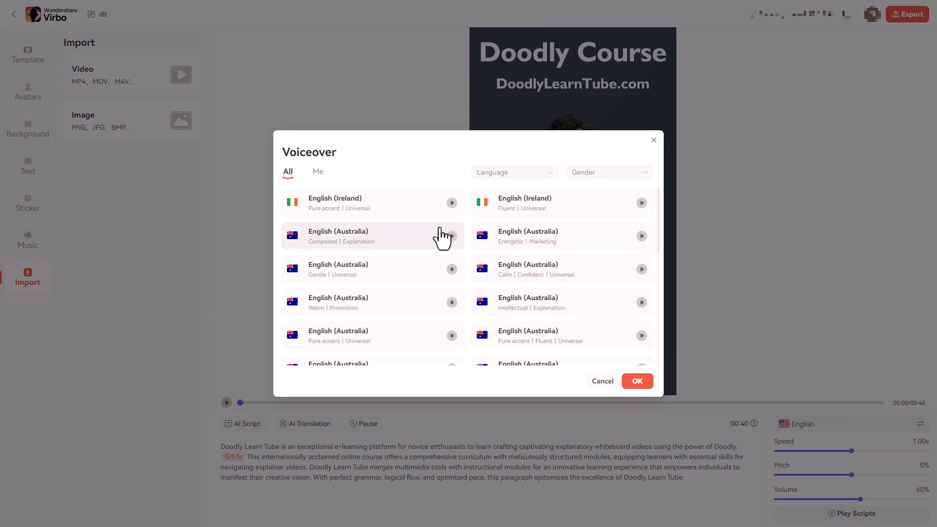
{"action": "scroll", "coordinate": [446, 272], "scroll_direction": "down", "scroll_amount": 3}
{"action": "scroll", "coordinate": [445, 272], "scroll_direction": "down", "scroll_amount": 10}
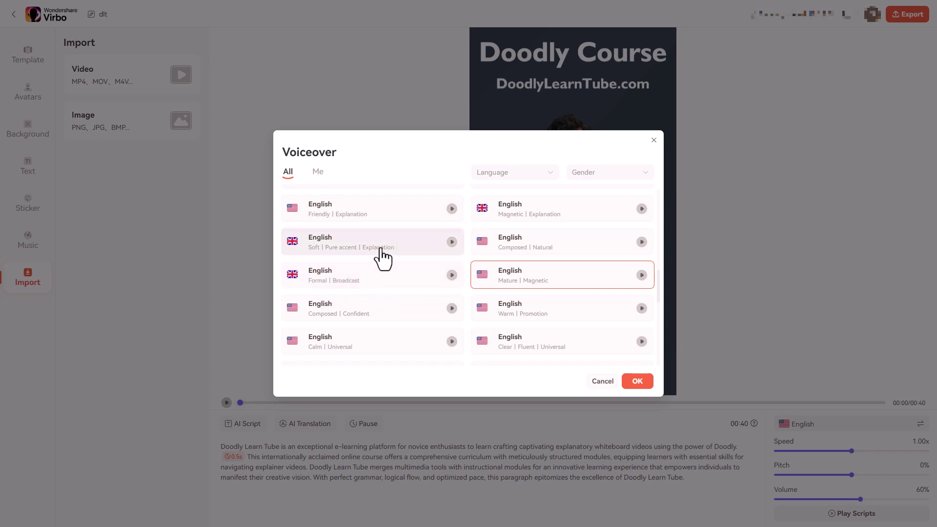
{"action": "left_click", "coordinate": [549, 174]}
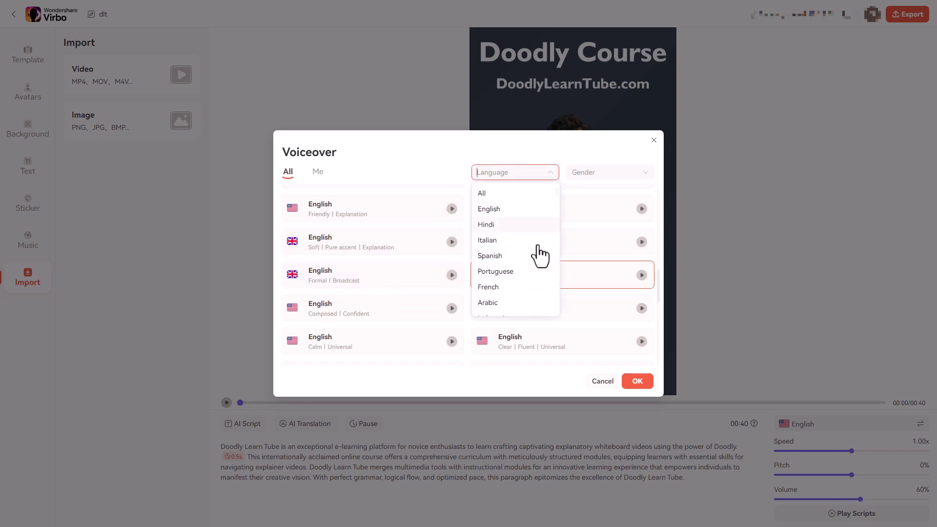
{"action": "left_click", "coordinate": [489, 211]}
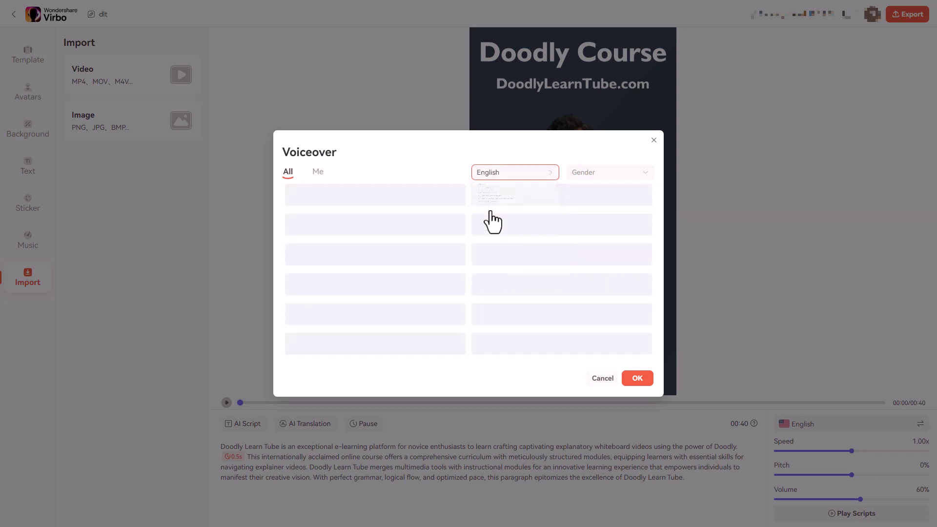
{"action": "left_click", "coordinate": [587, 177]}
{"action": "left_click", "coordinate": [592, 207]}
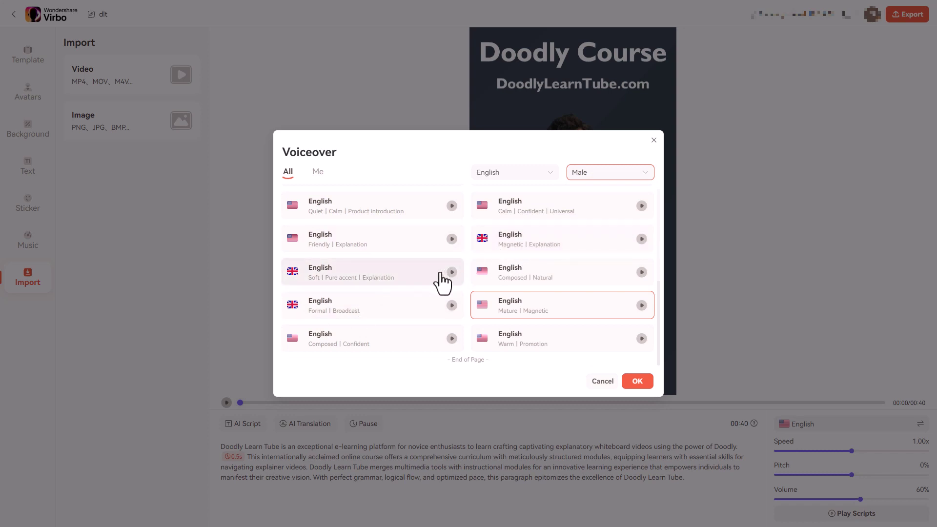
Preview and apply the UK English Magnetic, Explanation voice to the script
{"action": "scroll", "coordinate": [429, 288], "scroll_direction": "up", "scroll_amount": 5}
{"action": "scroll", "coordinate": [429, 288], "scroll_direction": "down", "scroll_amount": 5}
{"action": "left_click", "coordinate": [641, 240]}
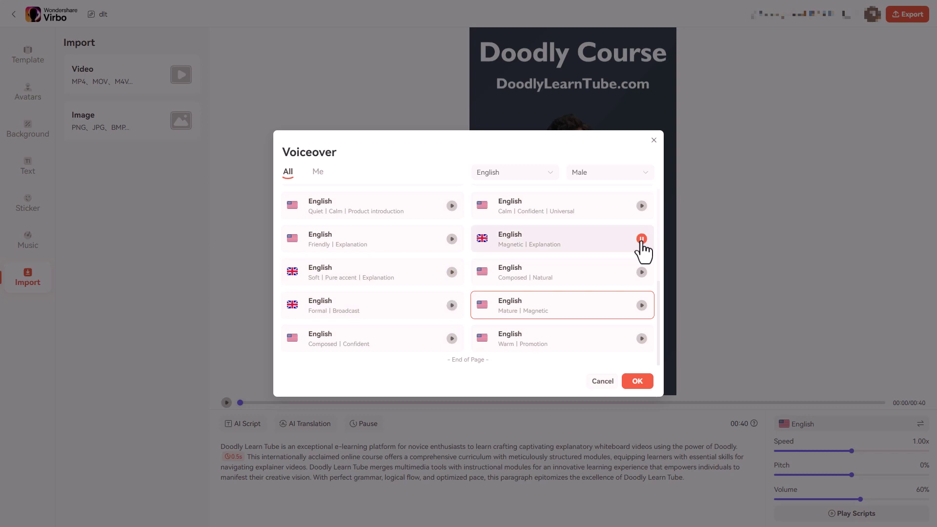
{"action": "left_click", "coordinate": [552, 244]}
{"action": "left_click", "coordinate": [637, 382]}
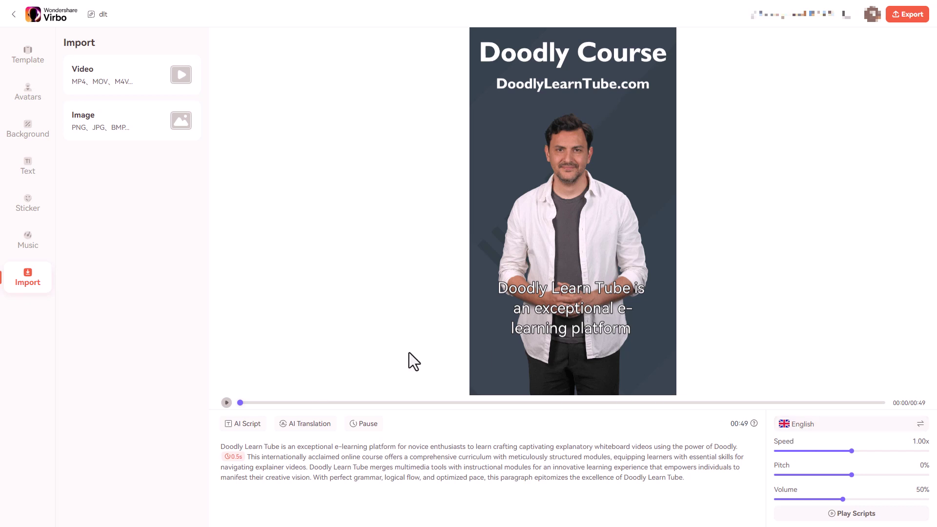
Export the dlt video so it renders in My Creations
{"action": "left_click", "coordinate": [898, 20]}
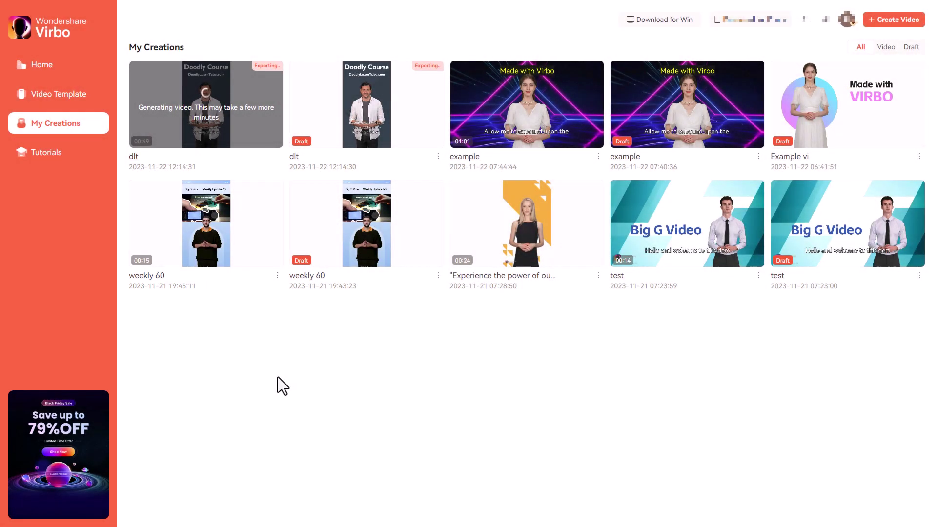
Play the finished 0:37 dlt video from My Creations, then close the player
{"action": "left_click", "coordinate": [206, 104]}
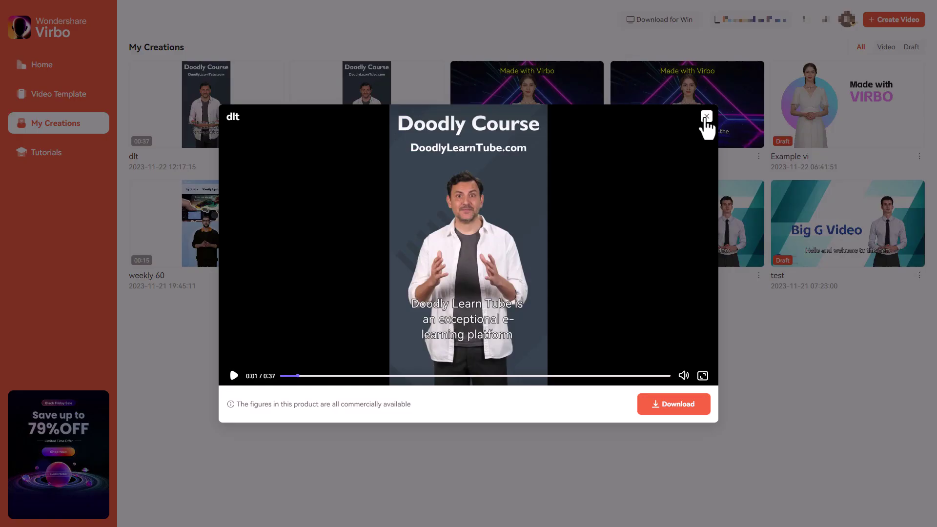
{"action": "left_click", "coordinate": [706, 117]}
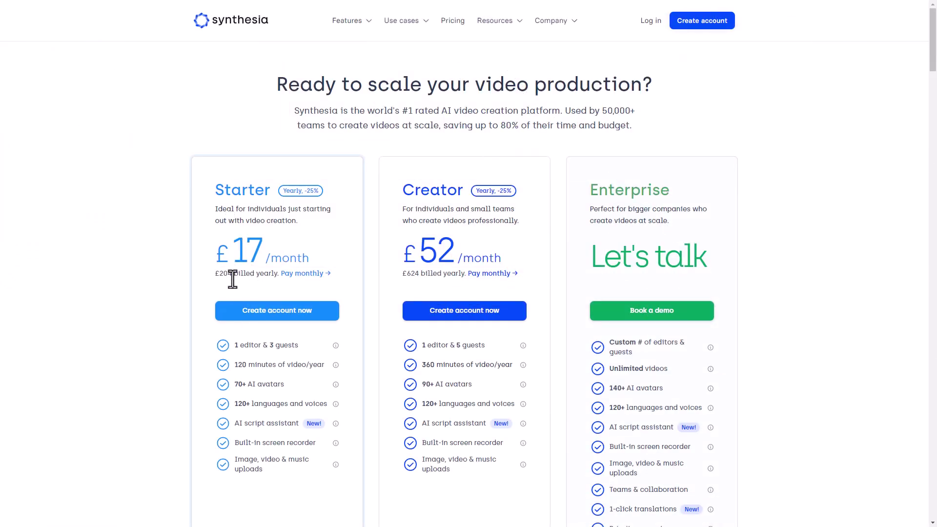
{"action": "mouse_move", "coordinate": [236, 364]}
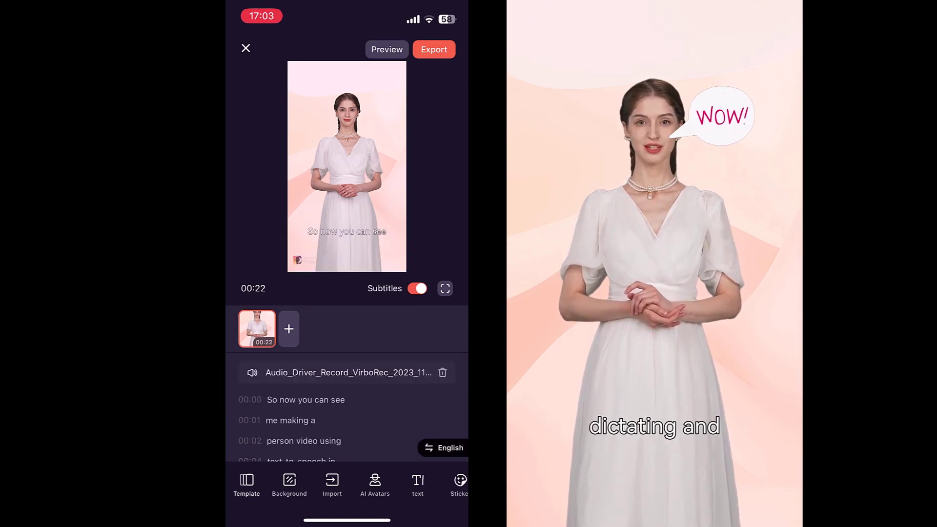
Correct the subtitles, replacing '2' with 'The speech' and adding punctuation to end 'it in the app!'
{"action": "left_click", "coordinate": [269, 414]}
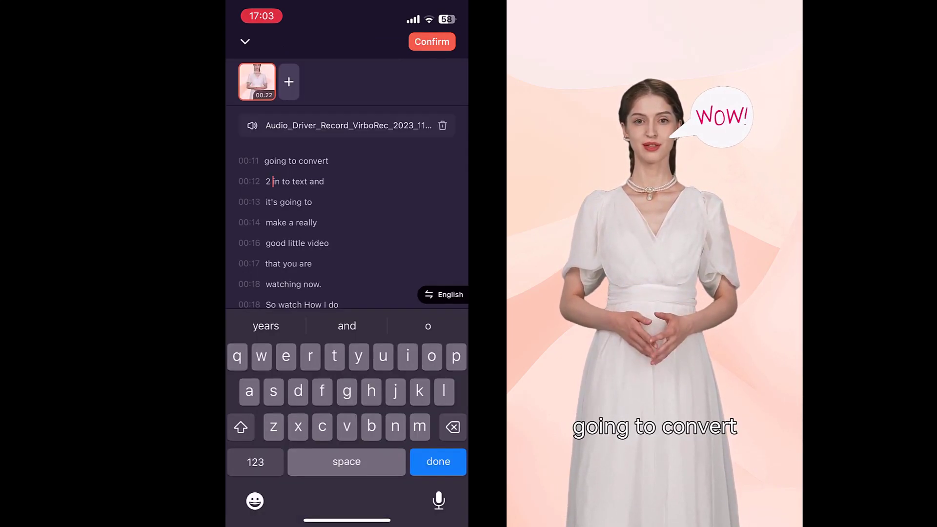
{"action": "key", "text": "BackSpace"}
{"action": "type", "text": "The speech"}
{"action": "left_click", "coordinate": [313, 293]}
{"action": "left_click", "coordinate": [255, 462]}
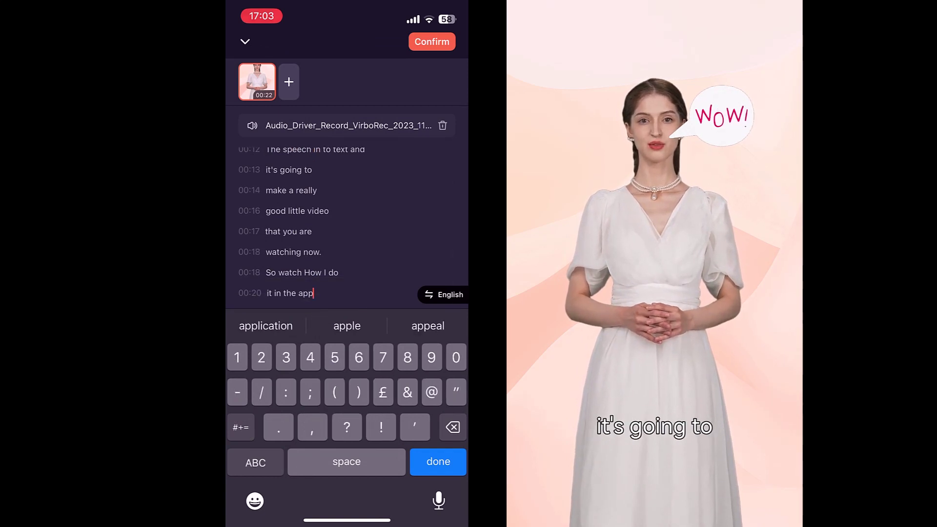
{"action": "left_click", "coordinate": [255, 462]}
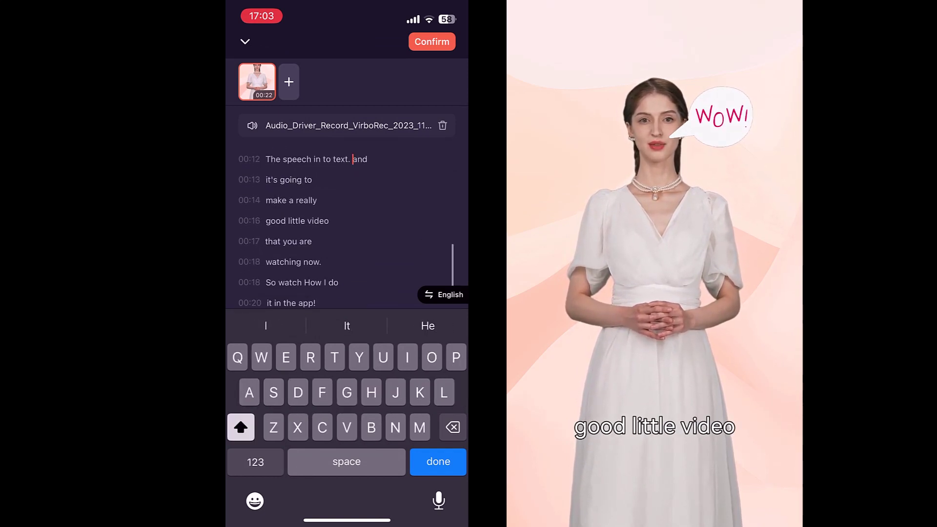
{"action": "left_click", "coordinate": [432, 41]}
Add the WOW speech-bubble sticker and place it beside the avatar's head
{"action": "left_click", "coordinate": [459, 485]}
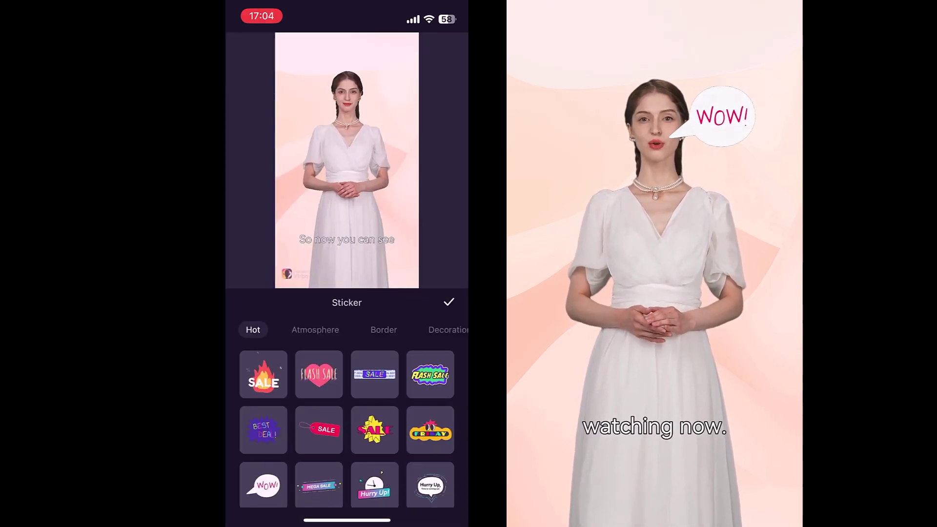
{"action": "scroll", "coordinate": [346, 425], "scroll_direction": "down", "scroll_amount": 2}
{"action": "left_click", "coordinate": [263, 413]}
{"action": "left_click_drag", "start_coordinate": [355, 157], "coordinate": [380, 88]}
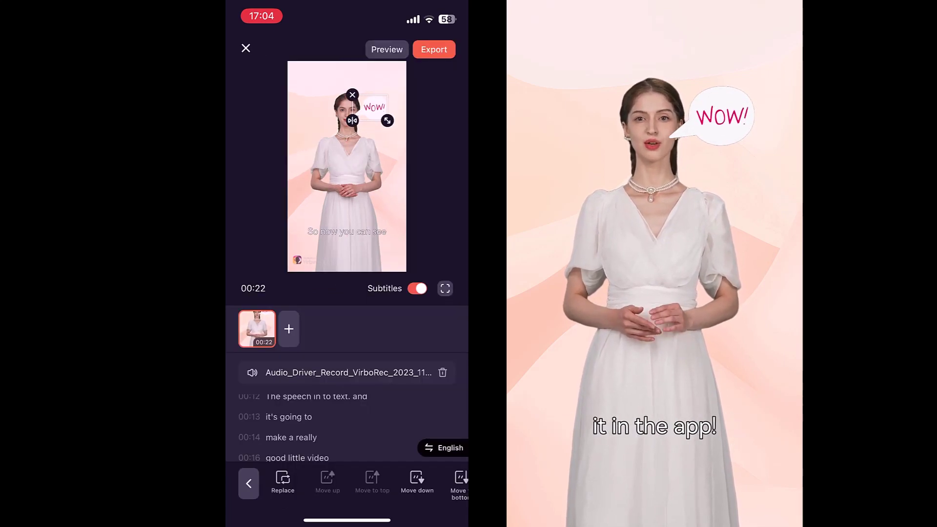